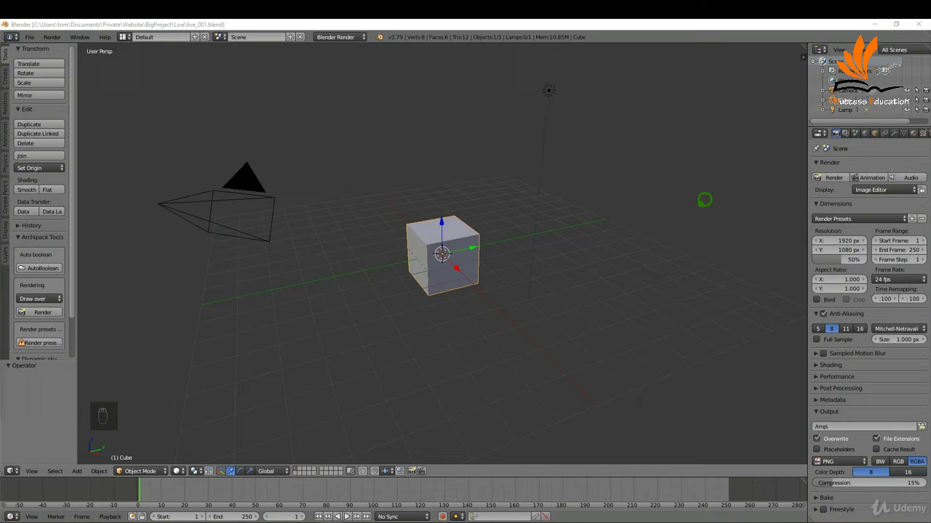
# Show the viewport's transform properties and set the scene's length unit system to Metric
pyautogui.rightClick(721, 207)
pyautogui.press('n')
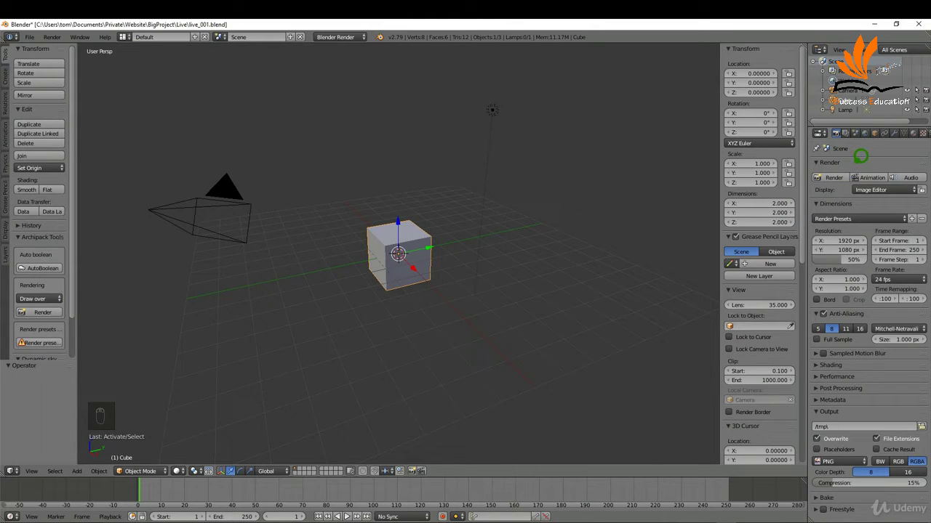
pyautogui.click(858, 131)
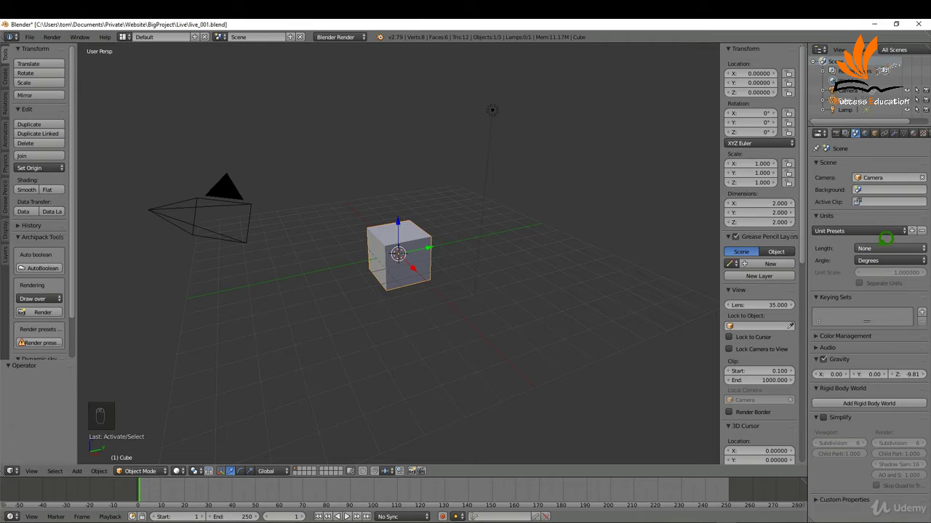
pyautogui.click(886, 245)
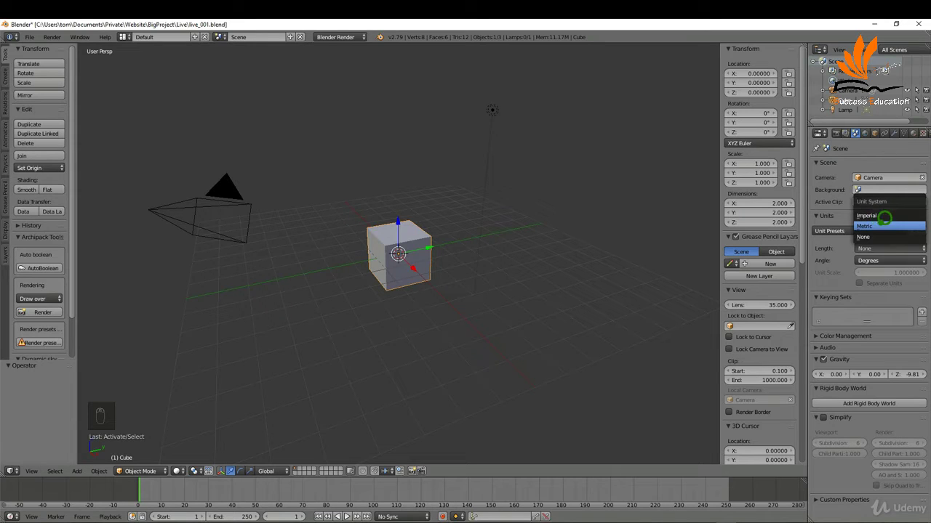
pyautogui.click(879, 223)
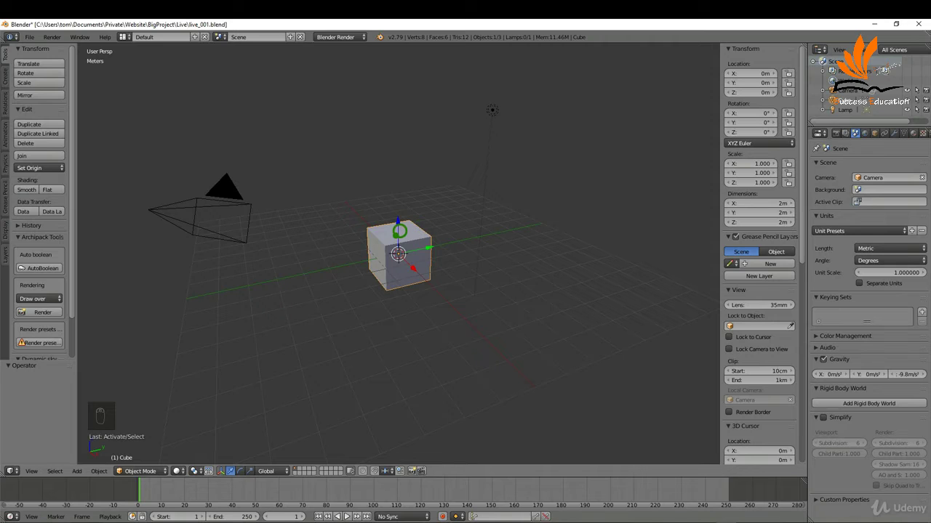
# Switch the viewport to the front orthographic view of the cube
pyautogui.press('KP_1')
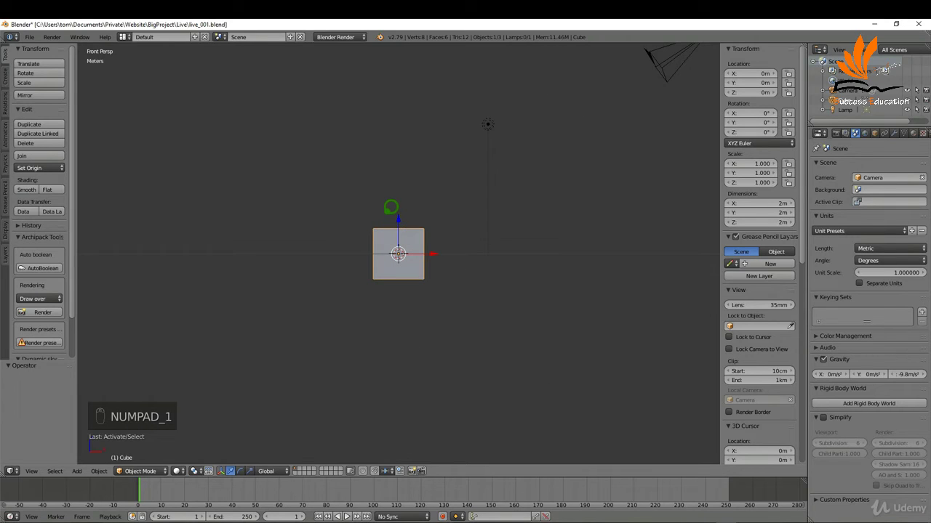
pyautogui.press('KP_5')
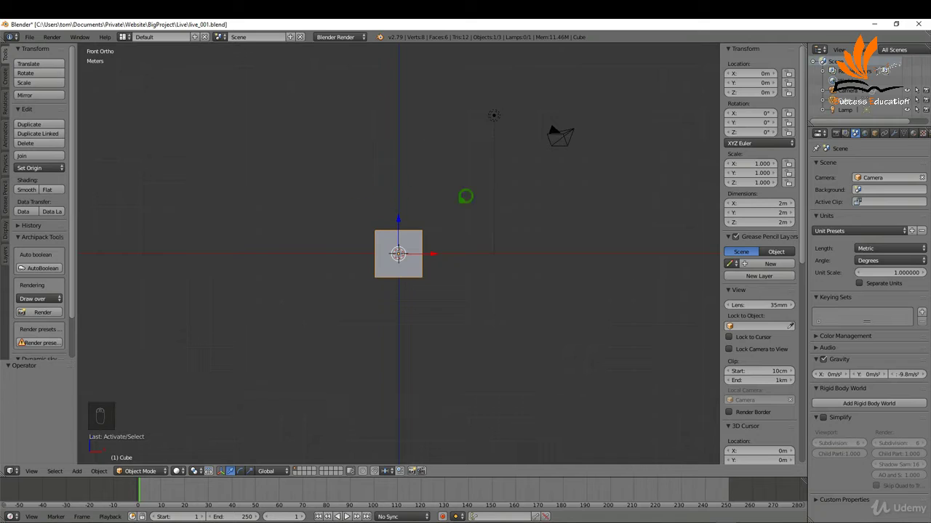
pyautogui.scroll(1, 382, 206)
pyautogui.scroll(2, 382, 205)
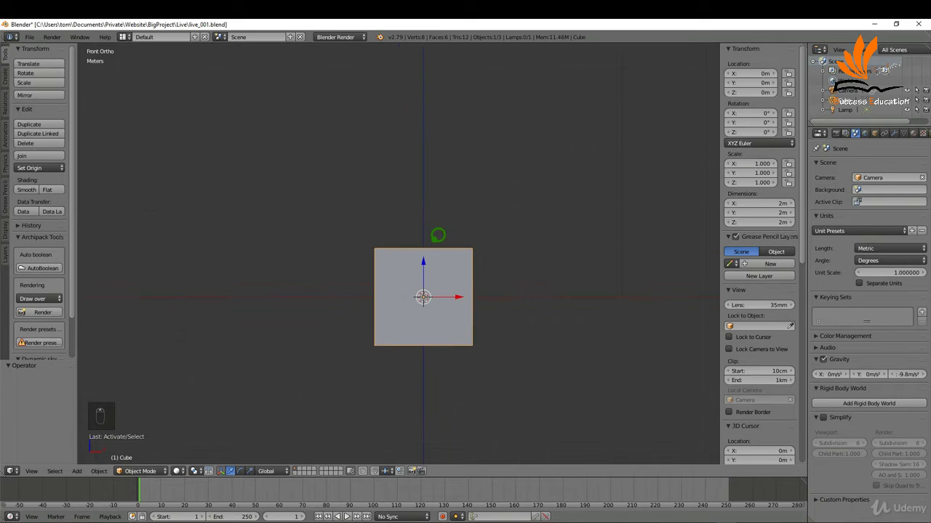
# Examine how the grid unit changes at different zoom levels around the cube's upper-left corner
pyautogui.scroll(5, 441, 258)
pyautogui.scroll(-4, 430, 215)
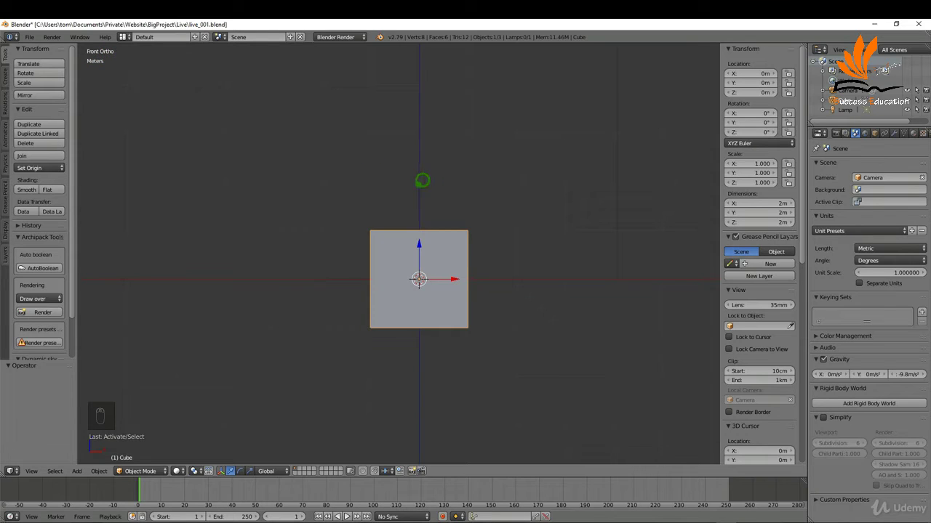
pyautogui.scroll(1, 431, 213)
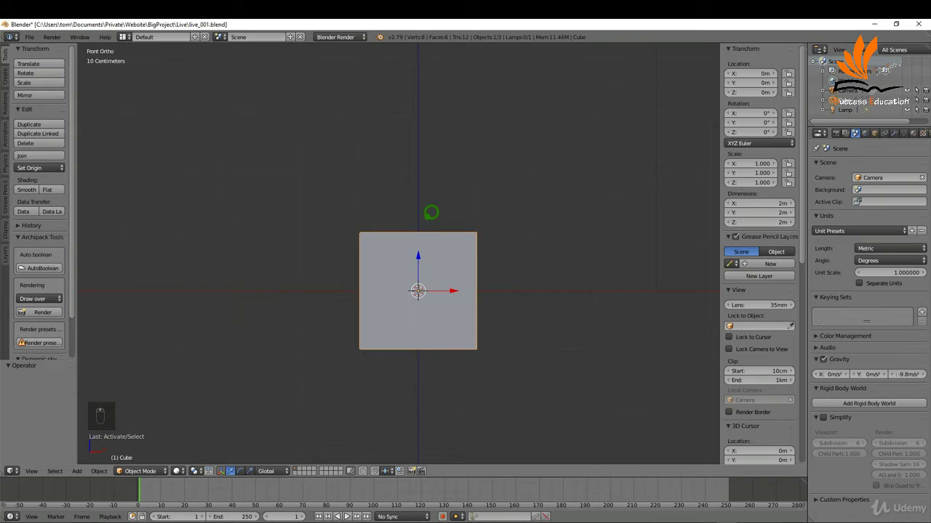
pyautogui.scroll(1, 431, 212)
pyautogui.scroll(1, 432, 212)
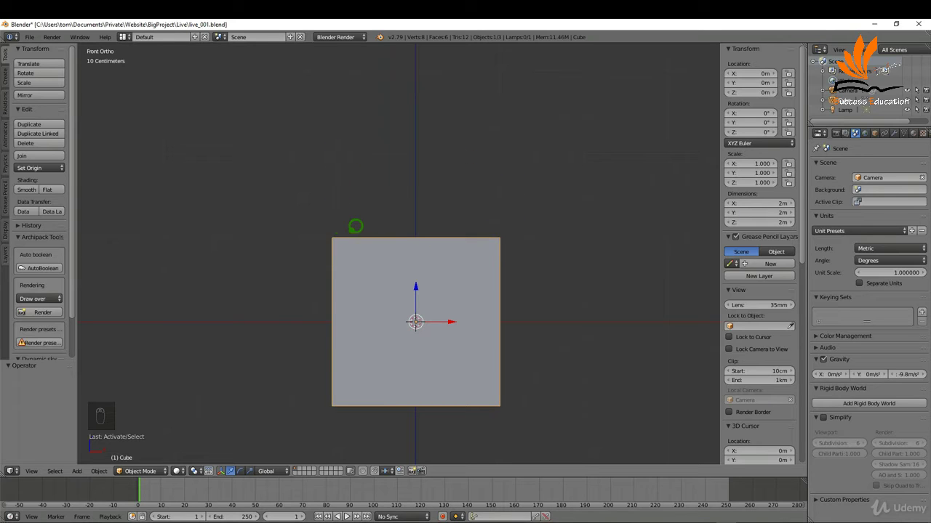
pyautogui.scroll(3, 336, 227)
pyautogui.scroll(1, 336, 227)
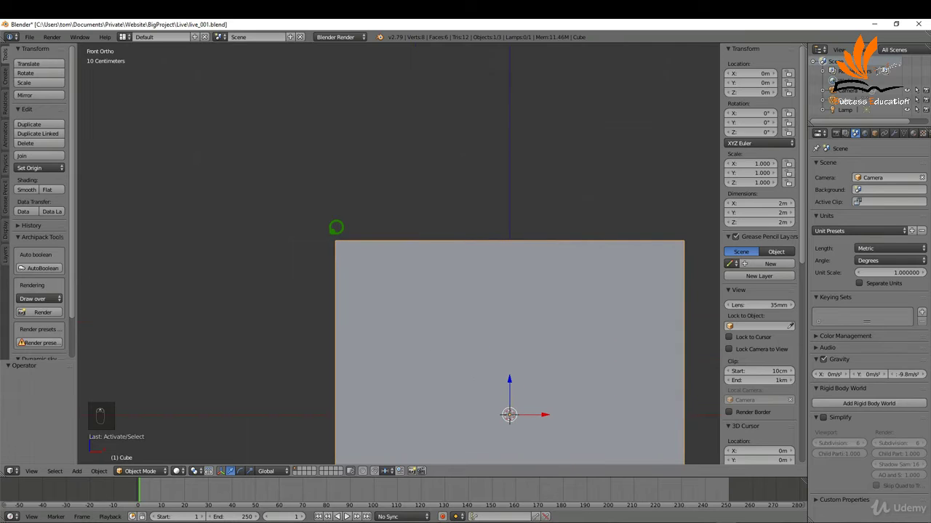
pyautogui.scroll(1, 338, 228)
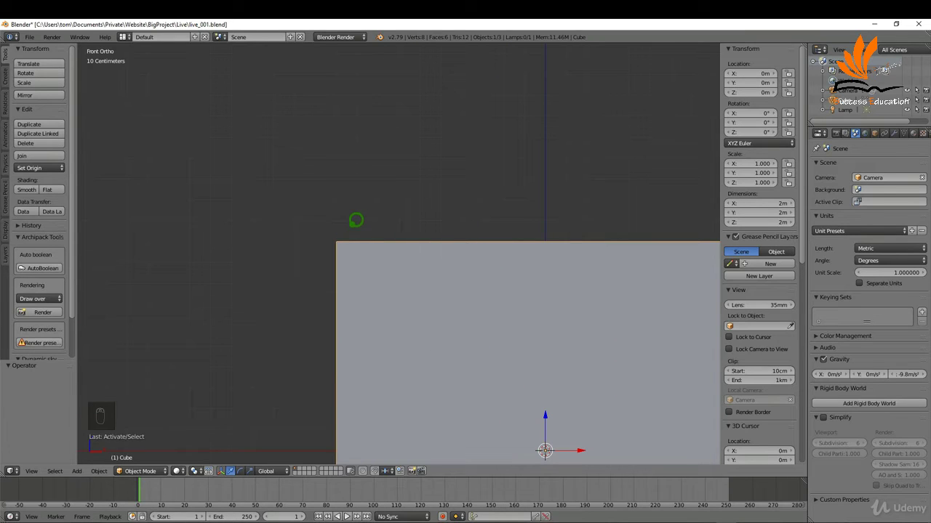
pyautogui.scroll(2, 333, 231)
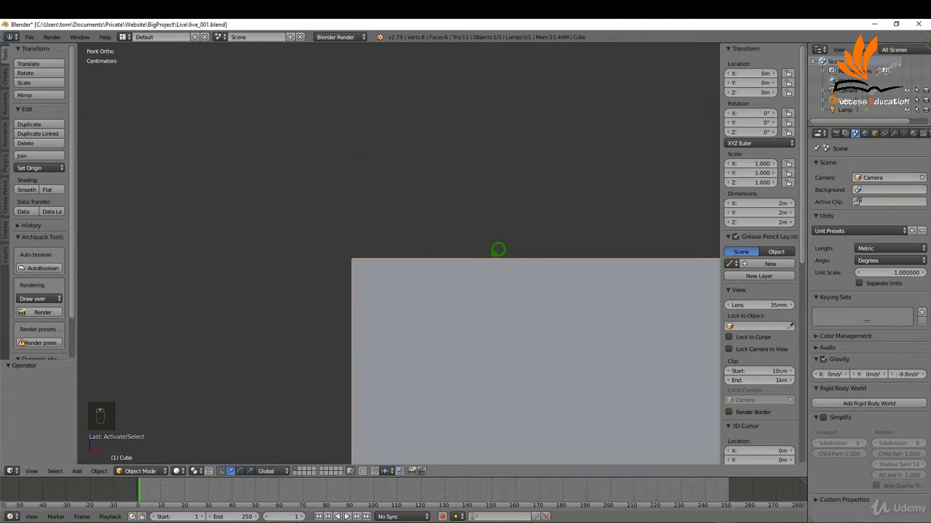
pyautogui.scroll(1, 367, 248)
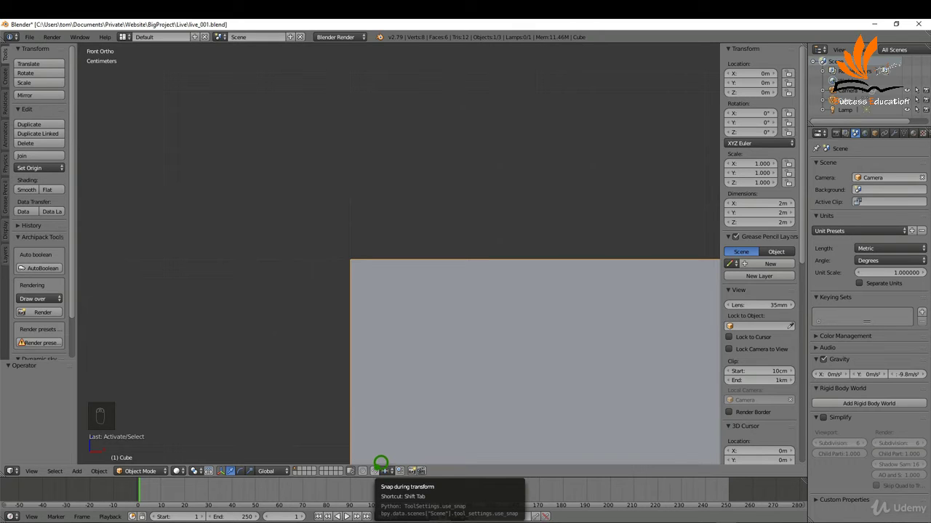
# Enable snapping during transforms with Increment as the snap element
pyautogui.click(379, 466)
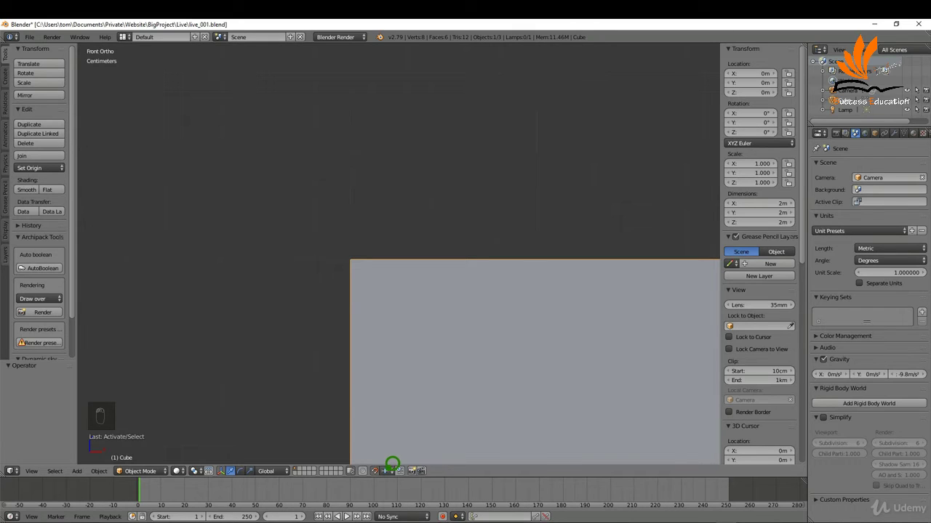
pyautogui.click(390, 468)
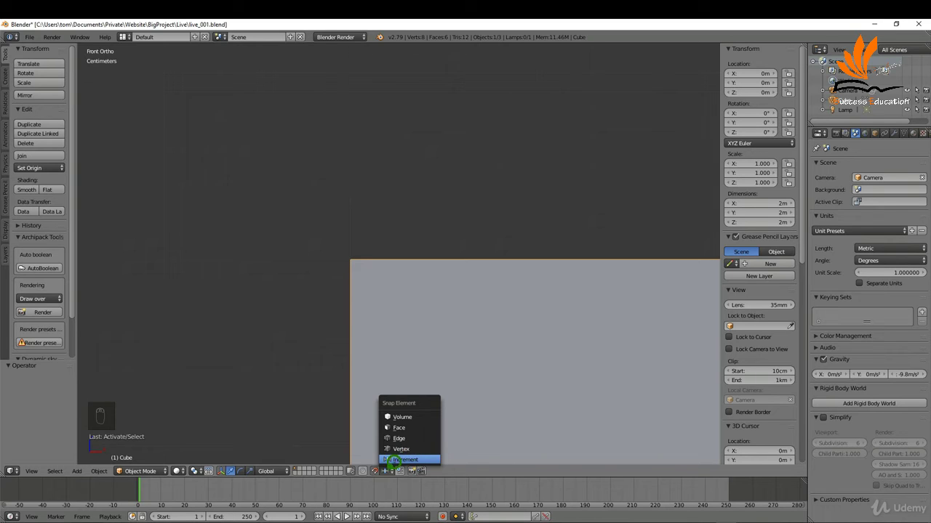
pyautogui.click(391, 459)
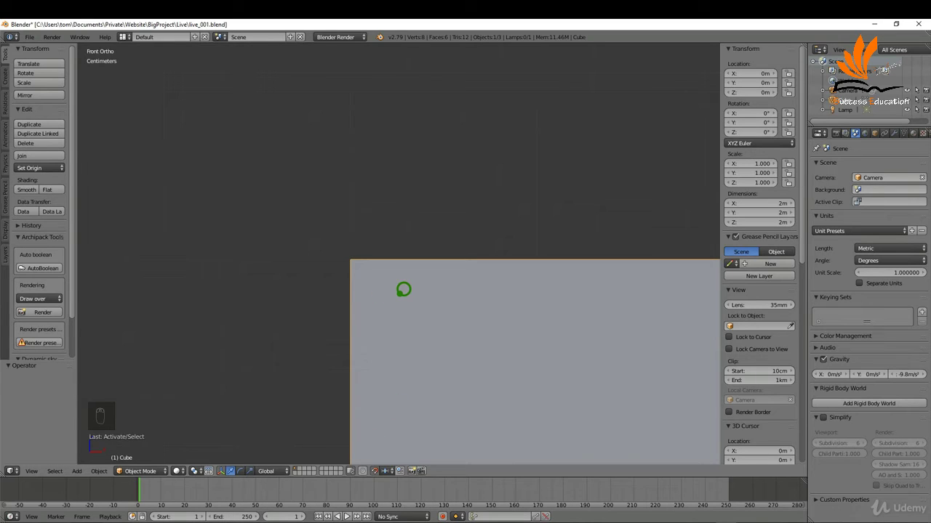
# Try snapped moves of the cube along negative X, by 1 cm on the centimetre grid and 2 mm on the millimetre grid
pyautogui.press('g')
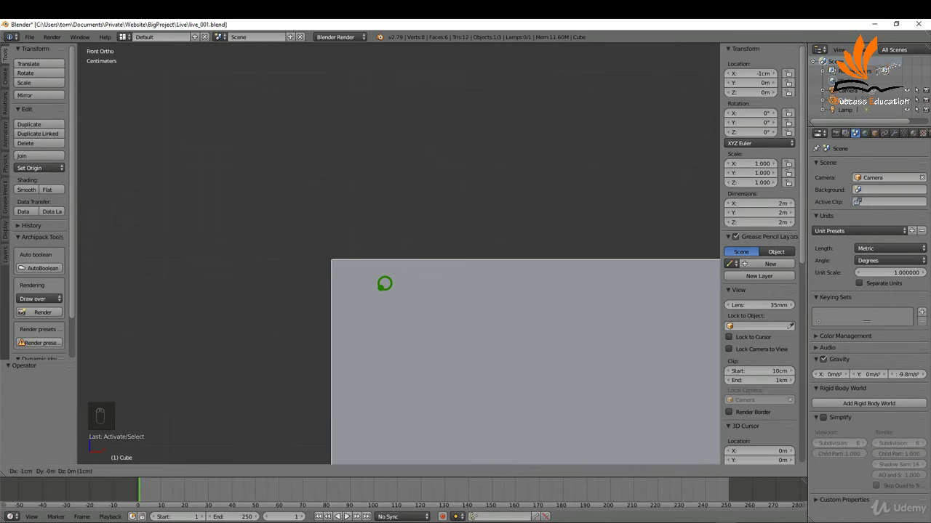
pyautogui.rightClick(385, 284)
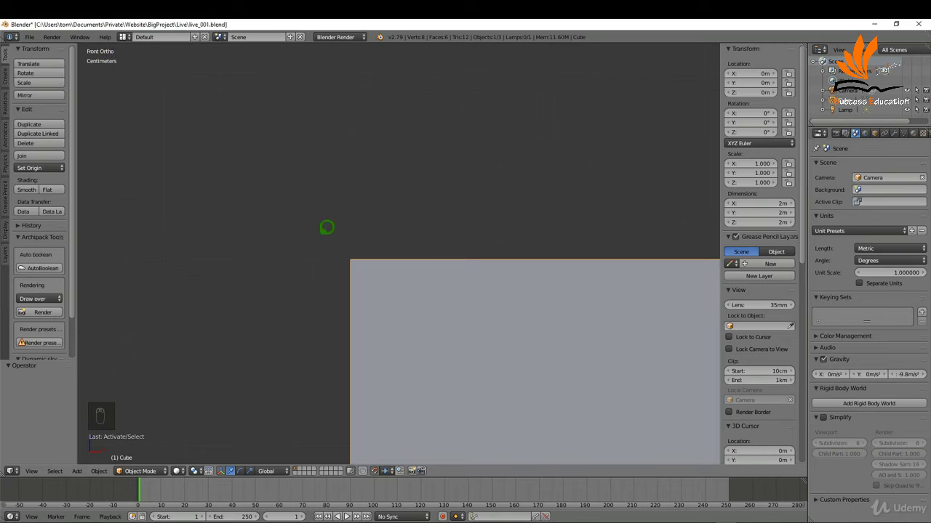
pyautogui.keyDown('shift'); pyautogui.moveTo(326, 226); pyautogui.dragTo(338, 246, button='middle'); pyautogui.keyUp('shift')
pyautogui.scroll(2, 339, 247)
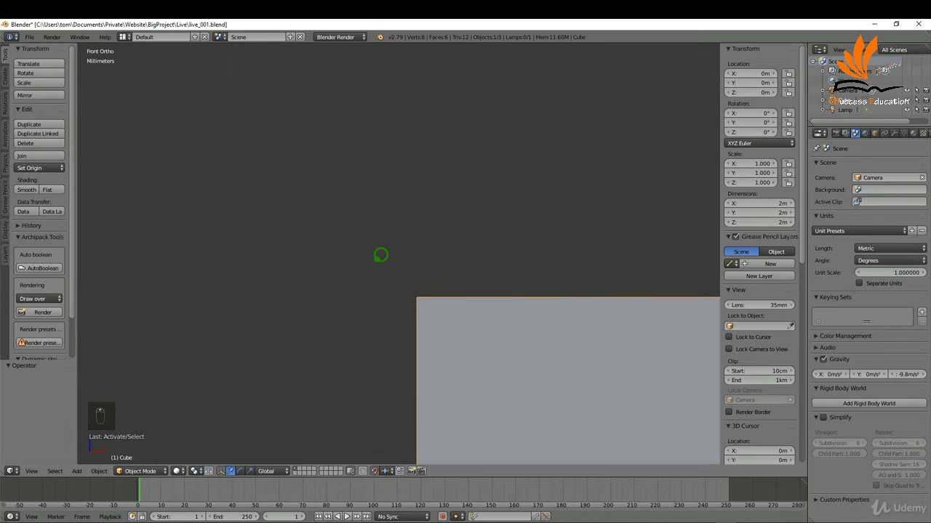
pyautogui.press('g')
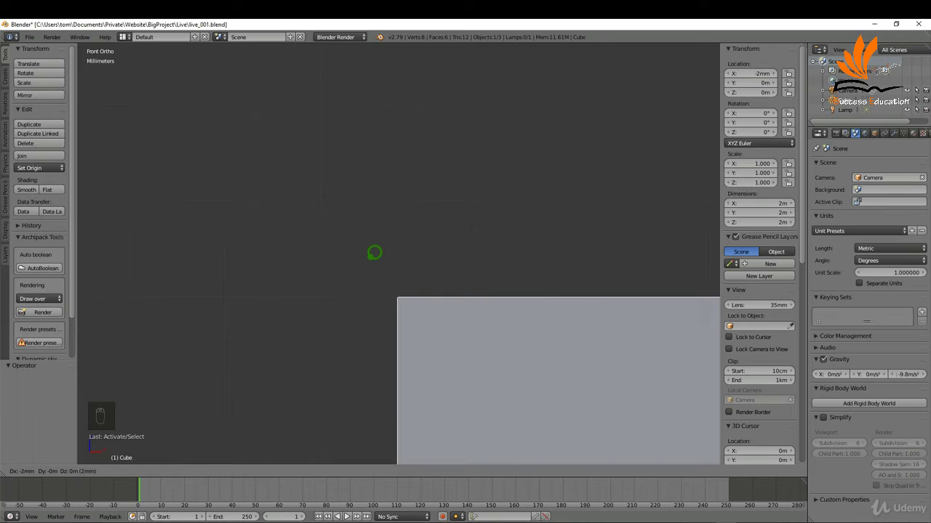
pyautogui.rightClick(379, 244)
# Try moving the cube in snapped increments on the metre grid, by -2 m in X and 1 m in Z
pyautogui.scroll(-2, 389, 230)
pyautogui.scroll(-1, 392, 230)
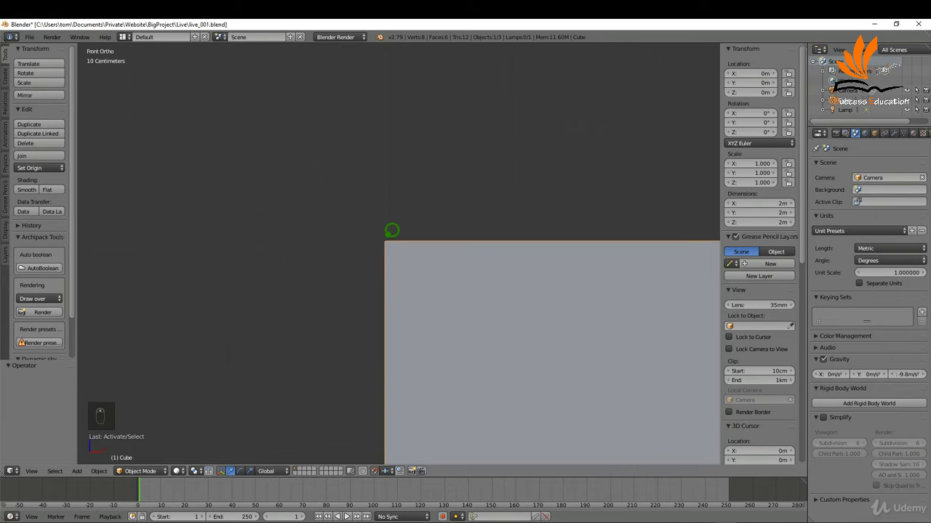
pyautogui.scroll(-1, 428, 245)
pyautogui.scroll(-6, 429, 247)
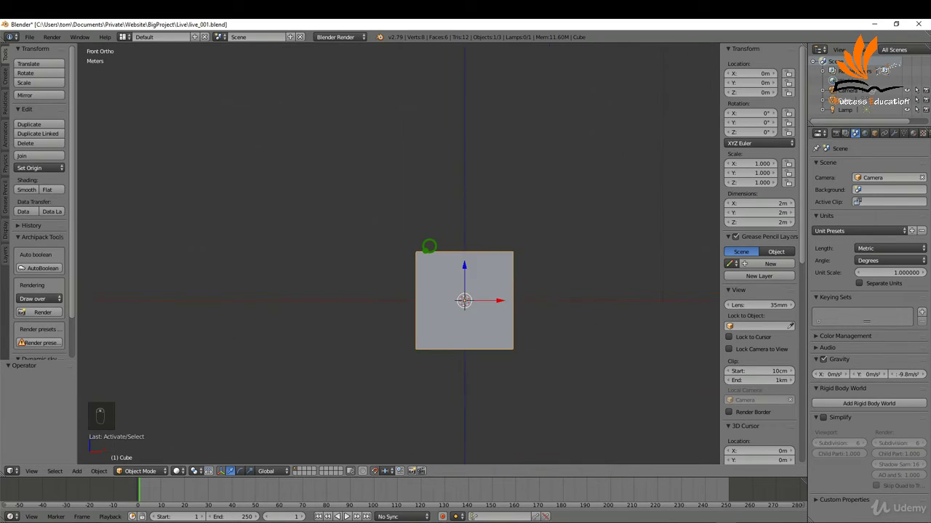
pyautogui.press('g')
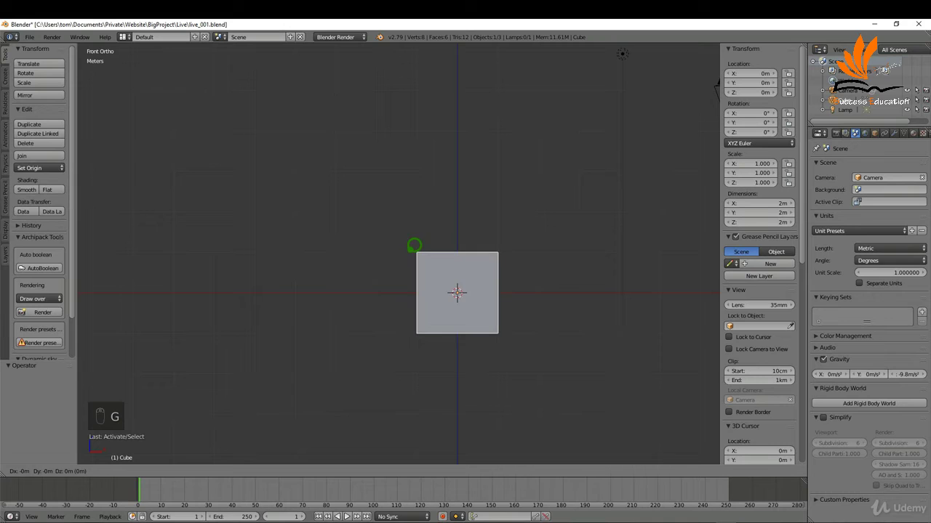
pyautogui.click(414, 240)
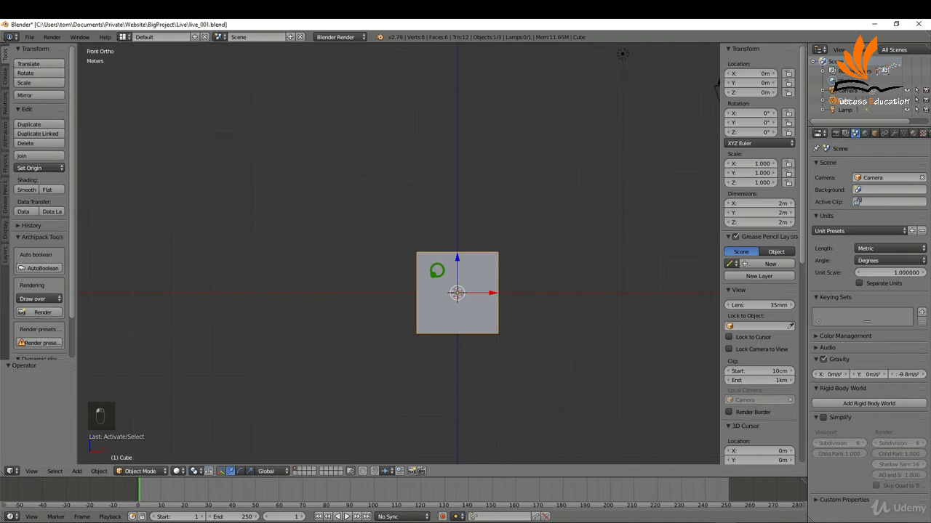
pyautogui.press('g')
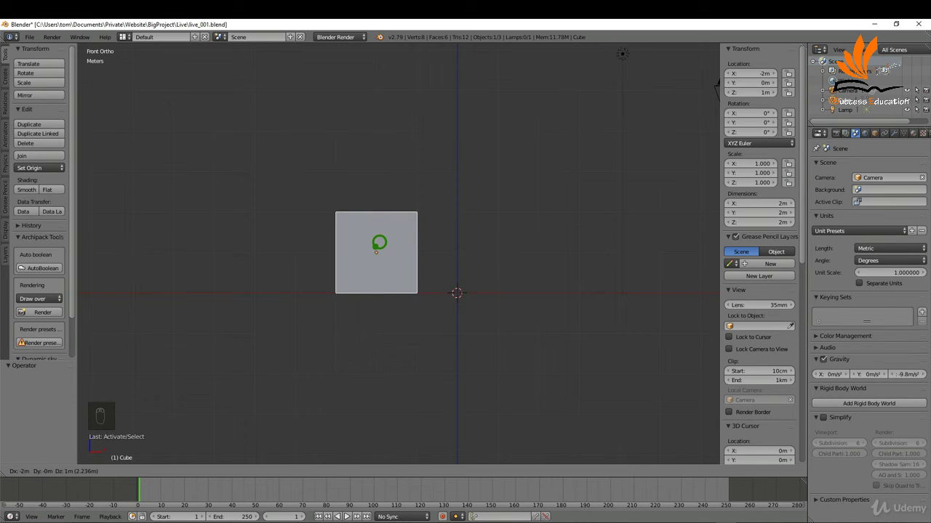
pyautogui.rightClick(378, 243)
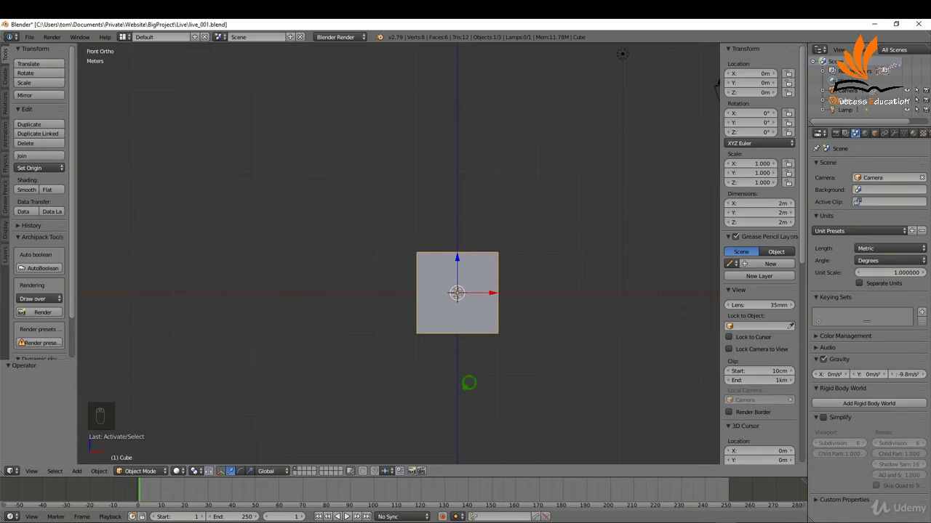
# Set the snap element to Vertex and duplicate the cube, placing the copy about 4.14 m along X and 2.18 m up Z
pyautogui.click(391, 471)
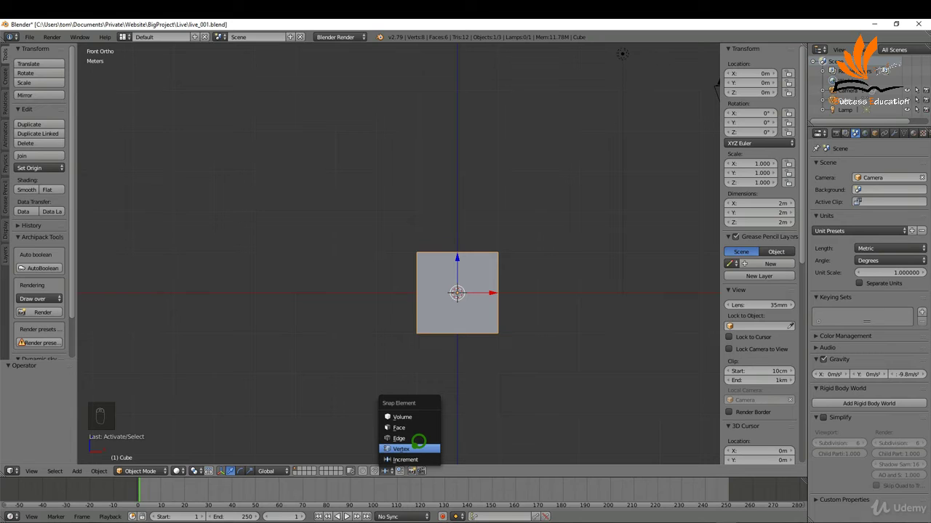
pyautogui.click(418, 442)
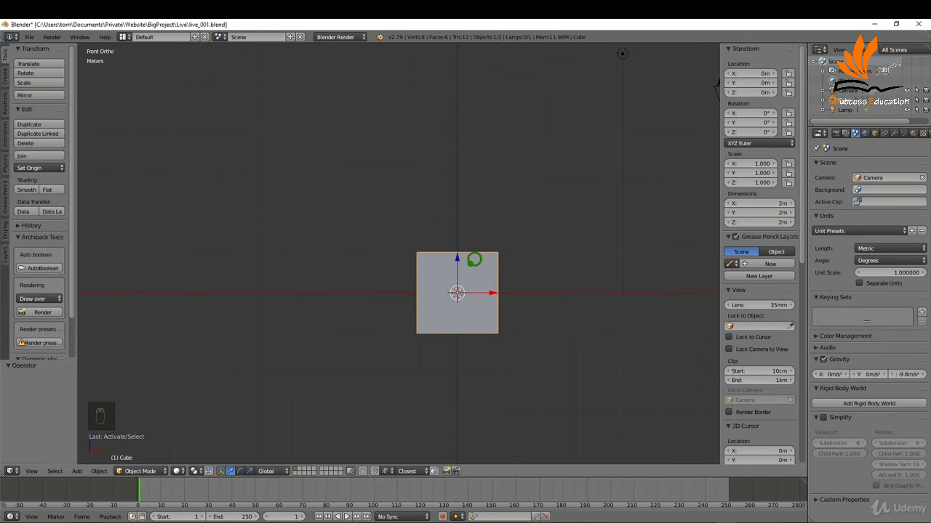
pyautogui.hotkey('shift', 'd')
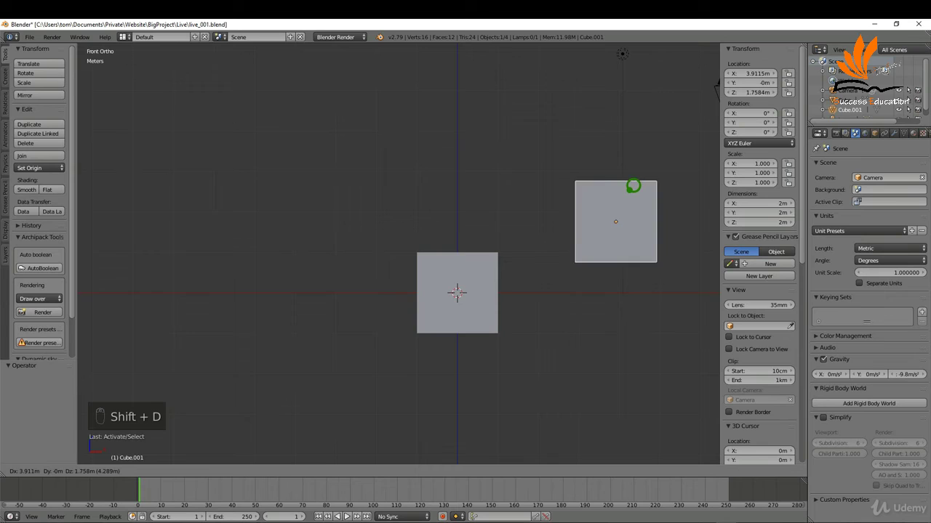
pyautogui.click(640, 175)
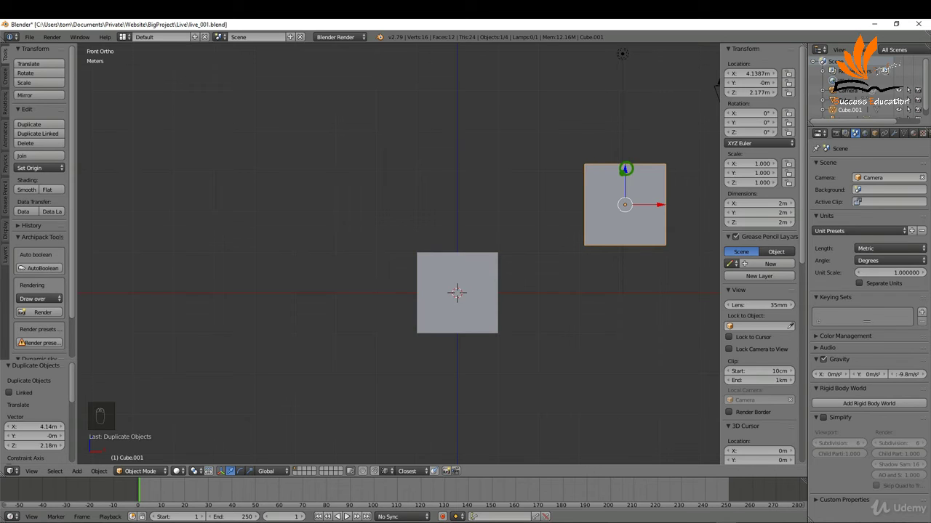
# Try moving the duplicate cube along X, snapping it to the original cube's upper-right vertex
pyautogui.press('g')
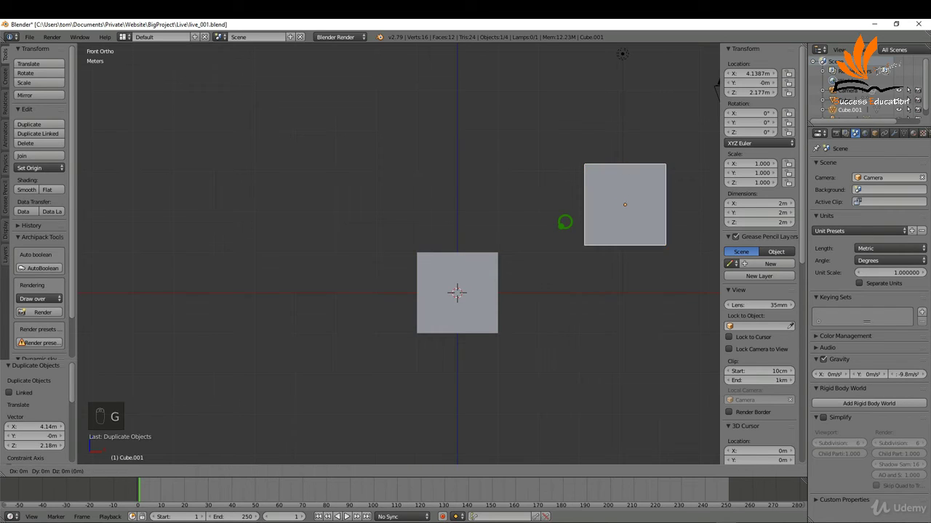
pyautogui.press('x')
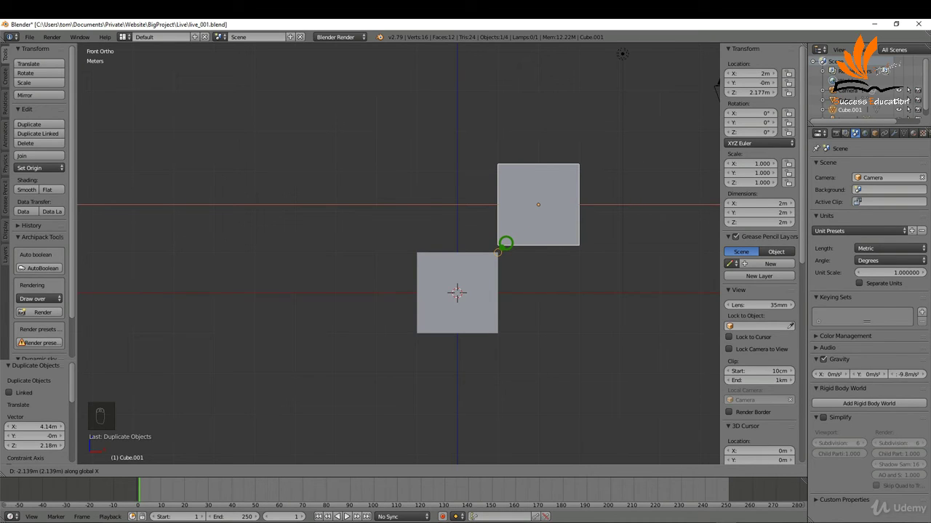
pyautogui.rightClick(505, 243)
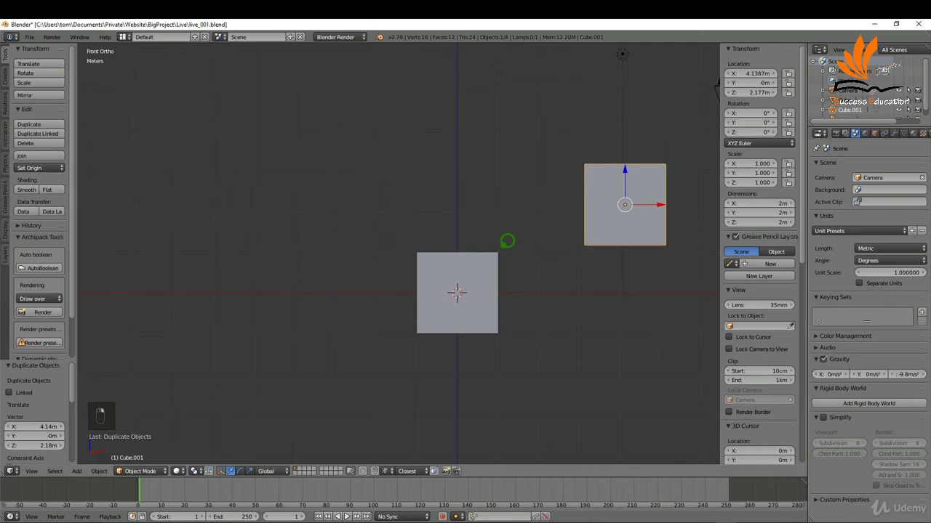
pyautogui.scroll(3, 507, 240)
pyautogui.scroll(-2, 563, 251)
pyautogui.scroll(4, 581, 245)
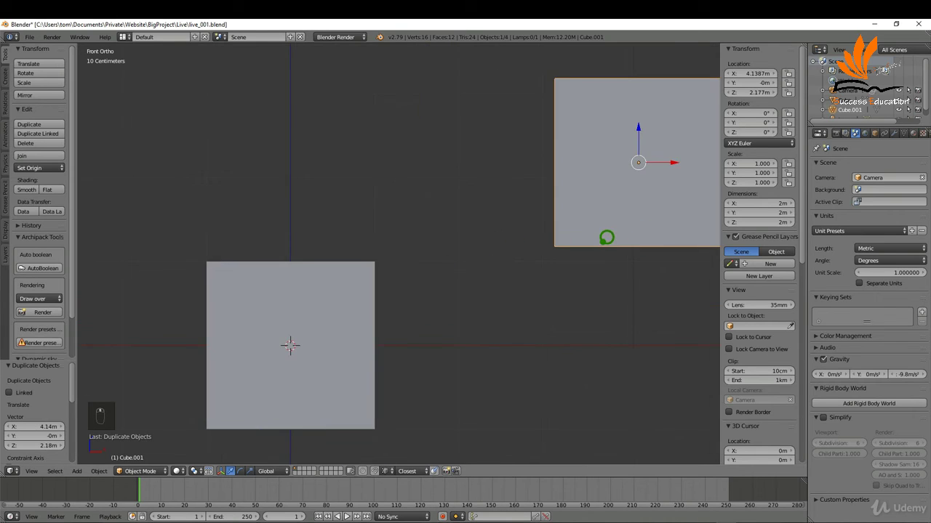
# Move the duplicate cube about -2.14 m along X, snapping its side to the original cube's upper-right vertex
pyautogui.press('g')
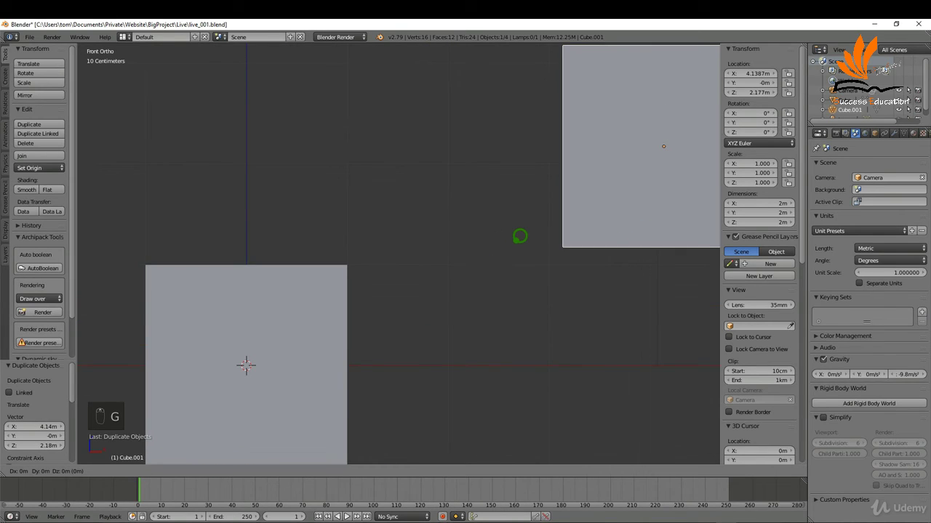
pyautogui.press('x')
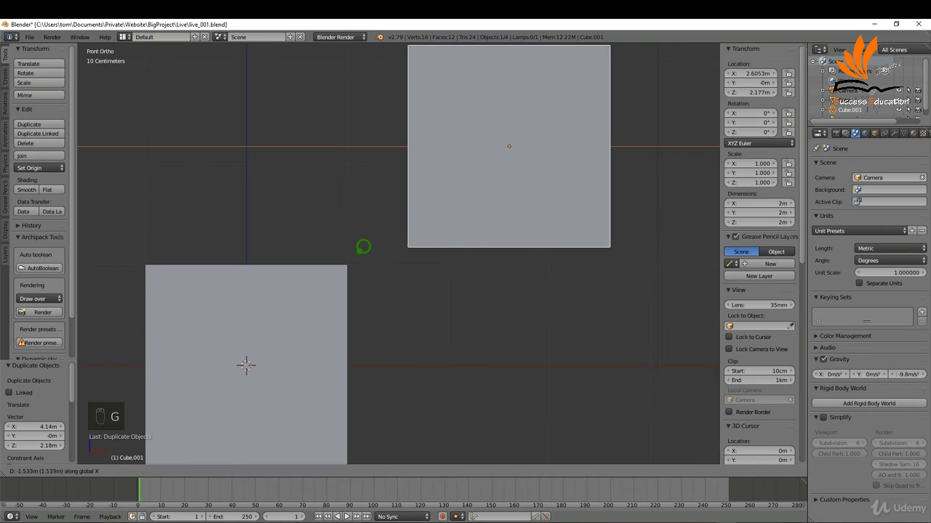
pyautogui.press('ctrl')
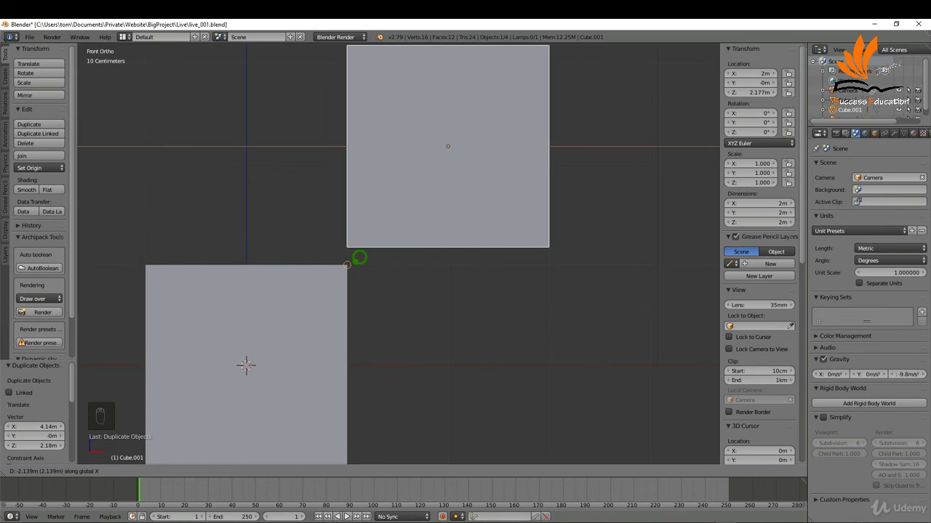
pyautogui.click(359, 257)
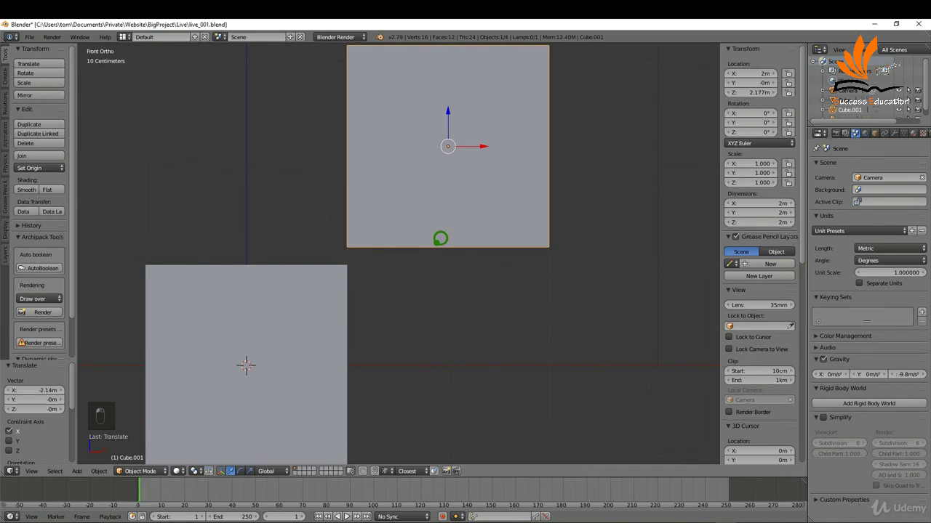
# Set the snap element to Edge and move the duplicate cube about -2.18 m along Z, snapping it level with the original cube
pyautogui.scroll(-4, 538, 233)
pyautogui.click(386, 470)
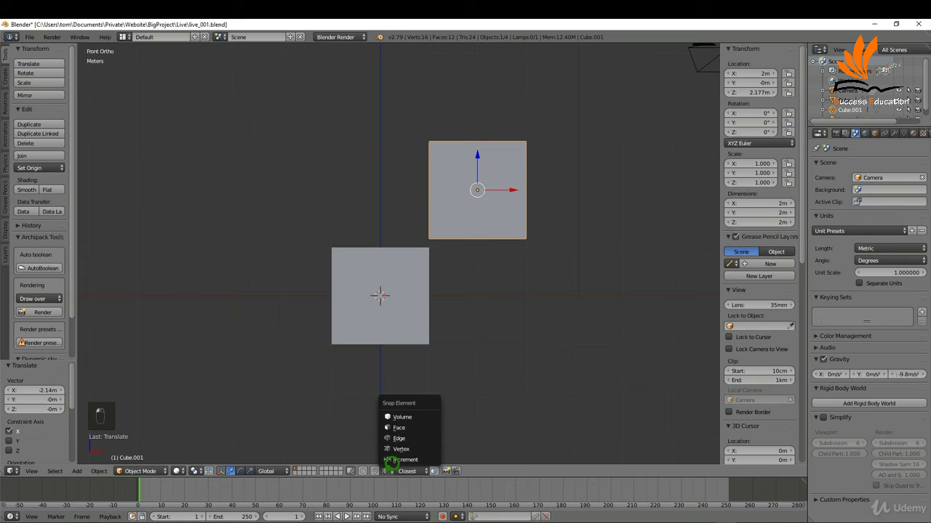
pyautogui.click(409, 437)
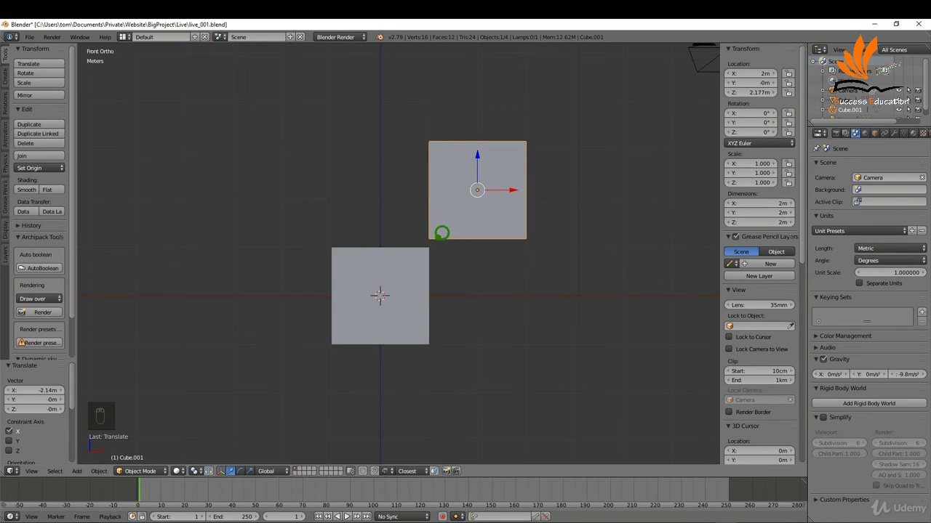
pyautogui.press('g')
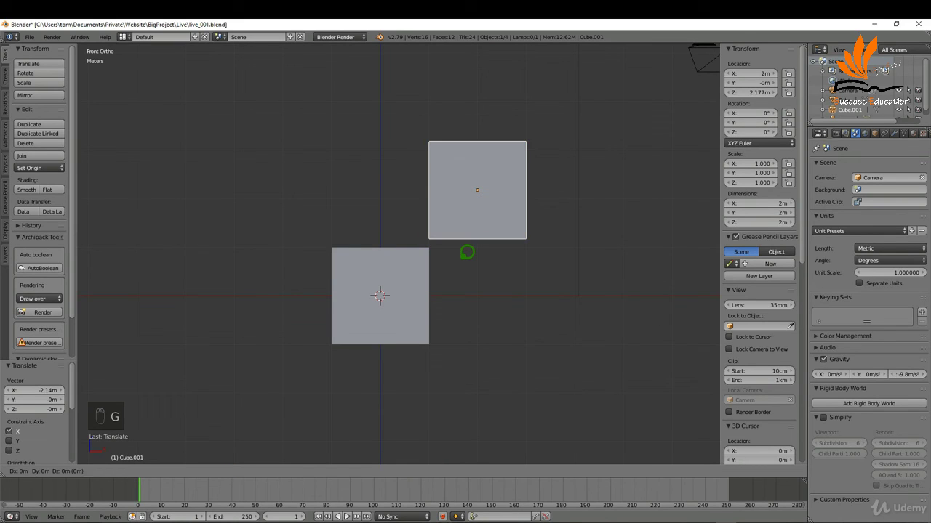
pyautogui.press('z')
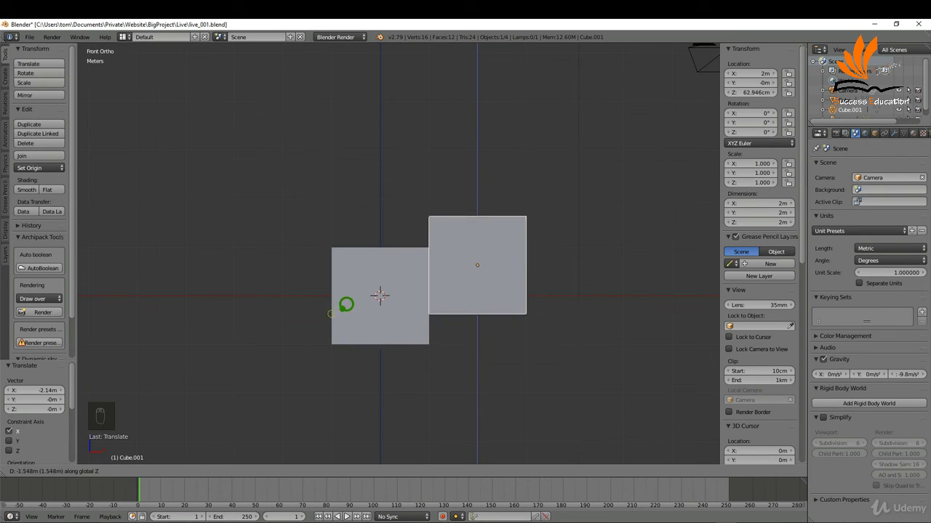
pyautogui.click(426, 332)
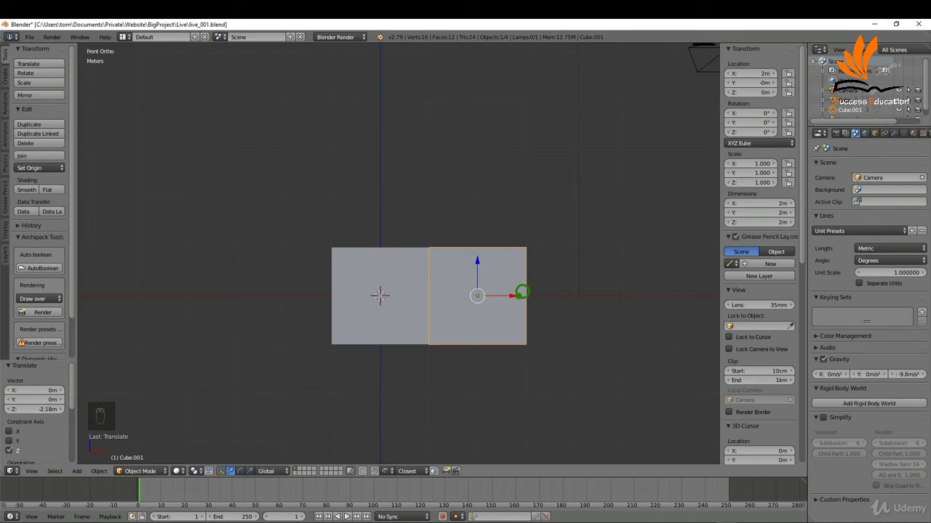
# Delete the duplicate cube beside the original one
pyautogui.moveTo(523, 290)
pyautogui.mouseDown(button='middle')
pyautogui.moveTo(442, 276)
pyautogui.moveTo(473, 293)
pyautogui.mouseUp(button='middle')
pyautogui.press('Delete')
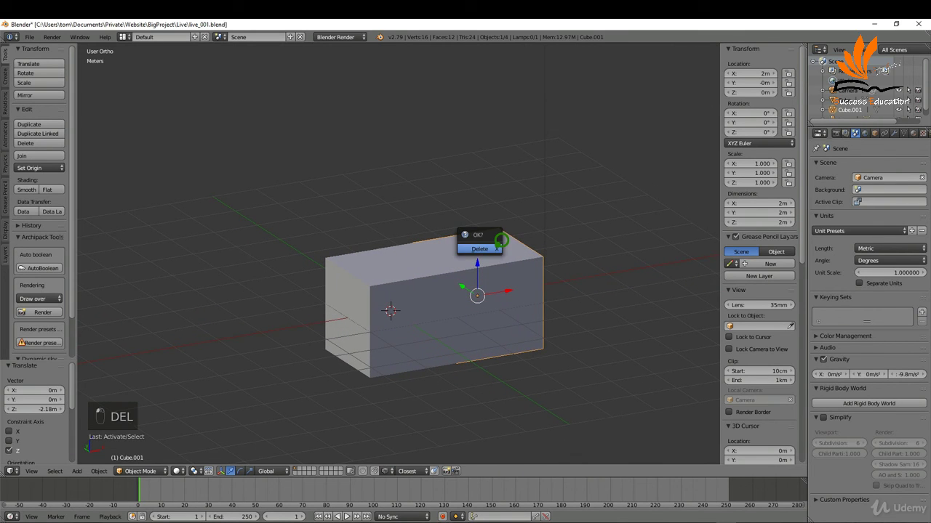
pyautogui.click(500, 248)
pyautogui.scroll(-3, 430, 256)
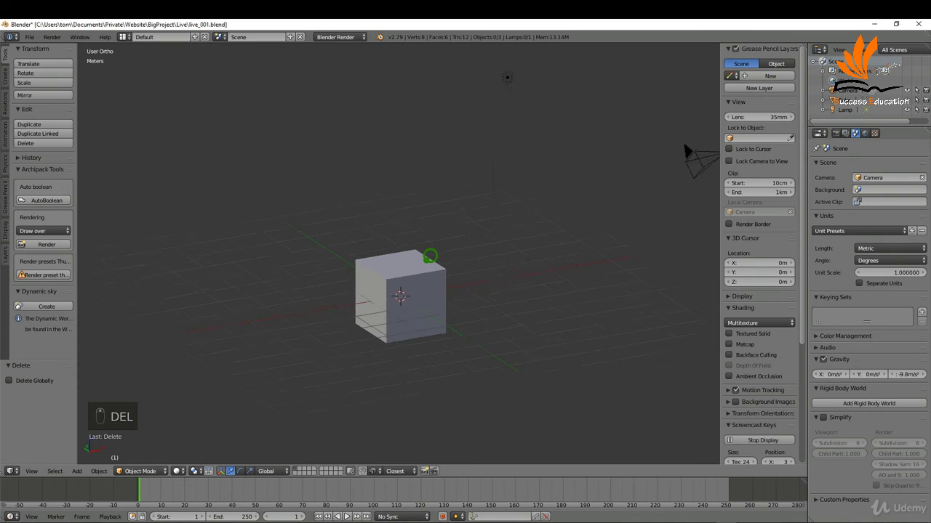